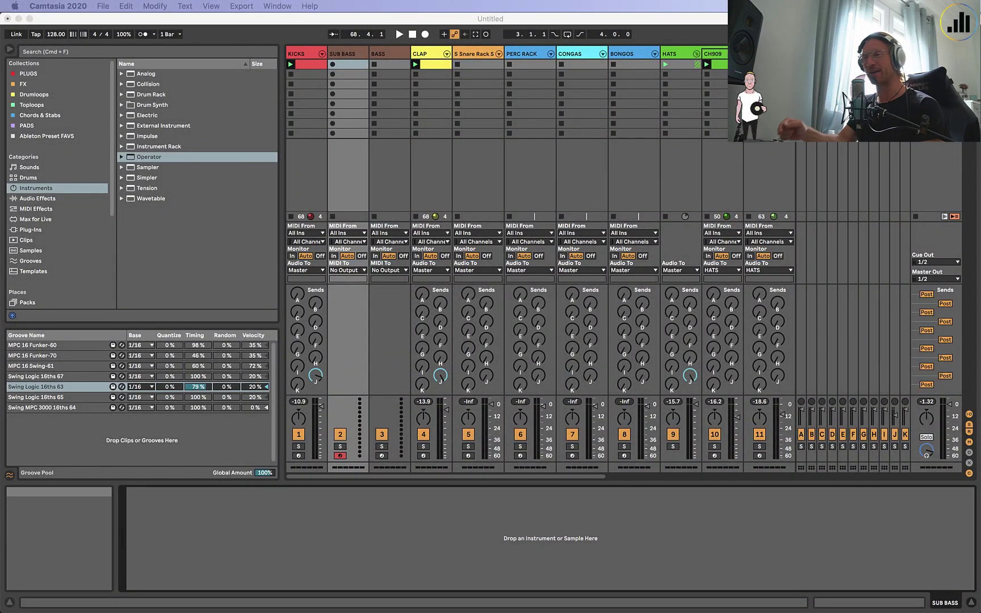
Drop Operator with its default preset onto the SUB BASS track and start the set playing.
left_click(484, 177)
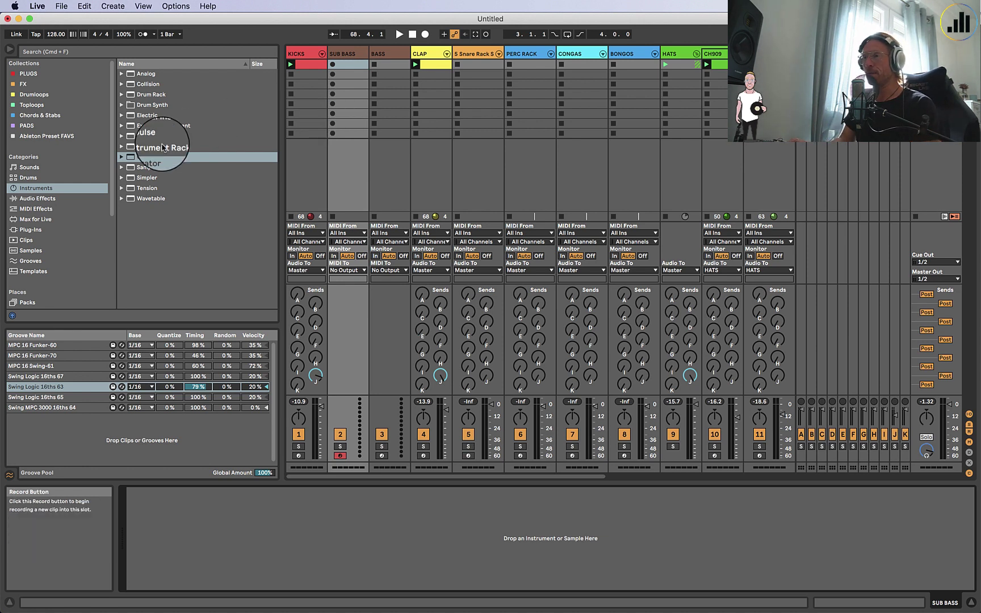
left_click_drag(148, 157, 342, 103)
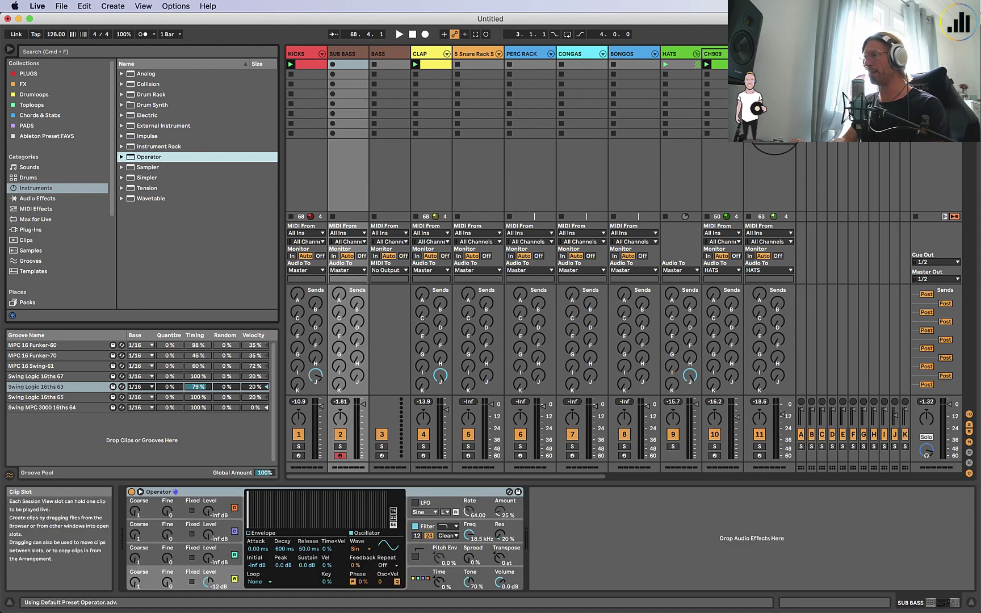
key("space")
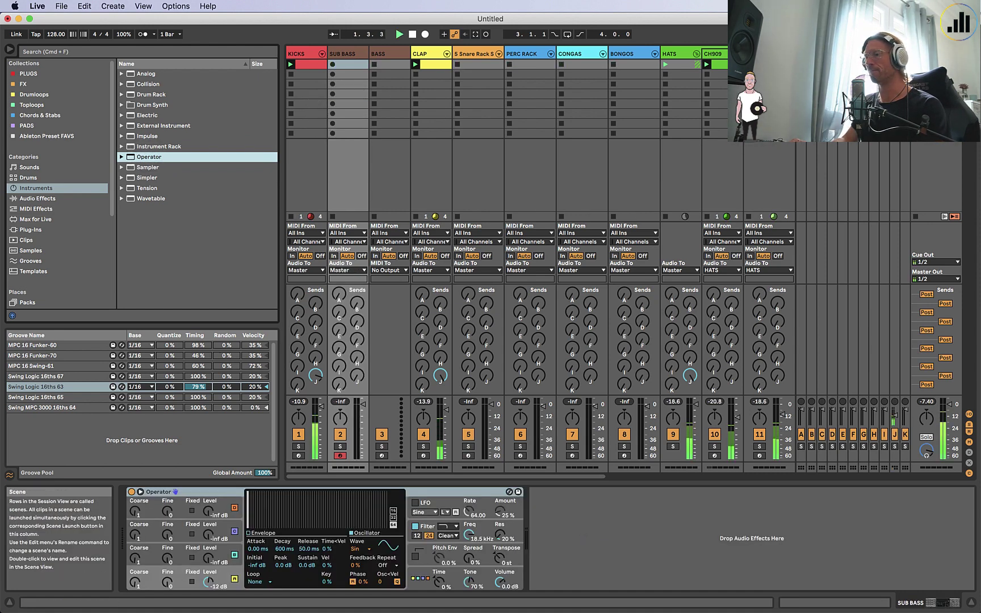
key("space")
key("space")
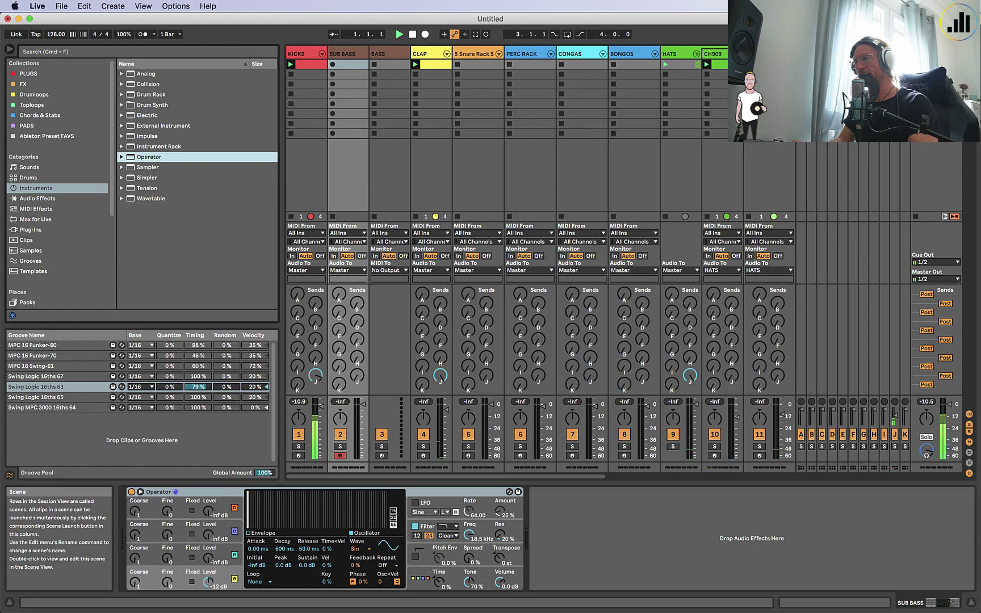
key("space")
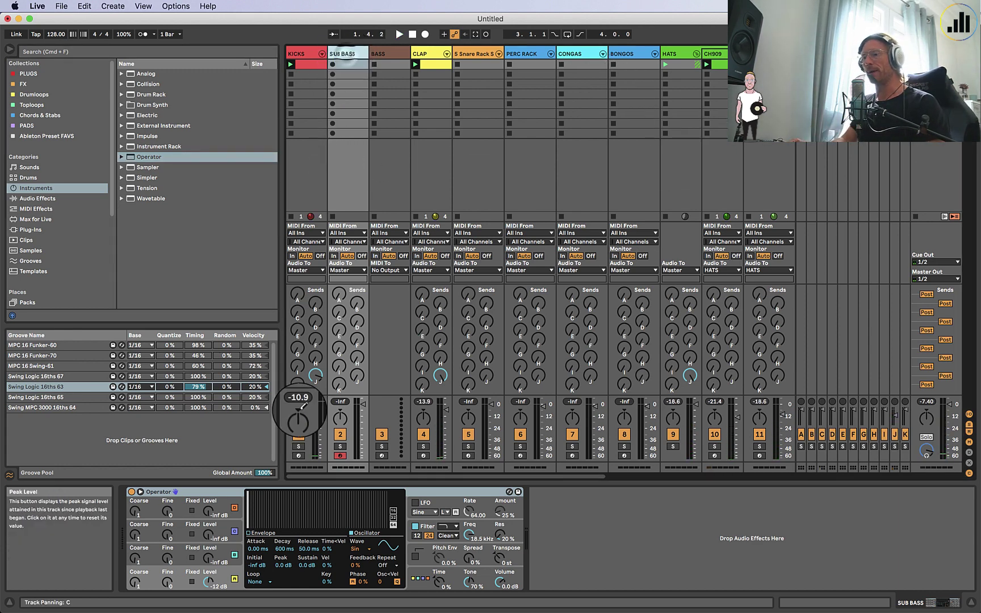
left_click(419, 574)
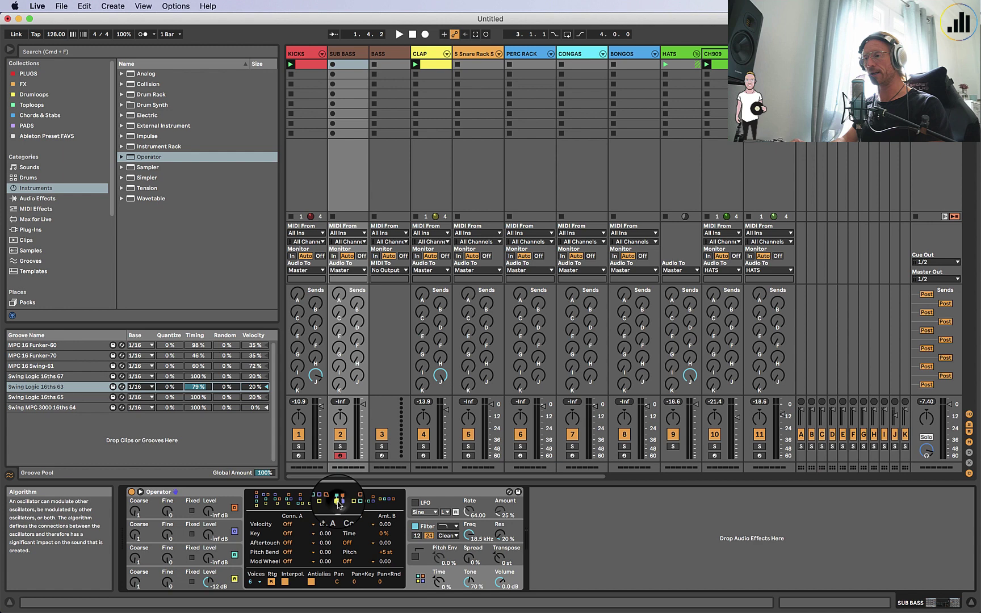
left_click(218, 530)
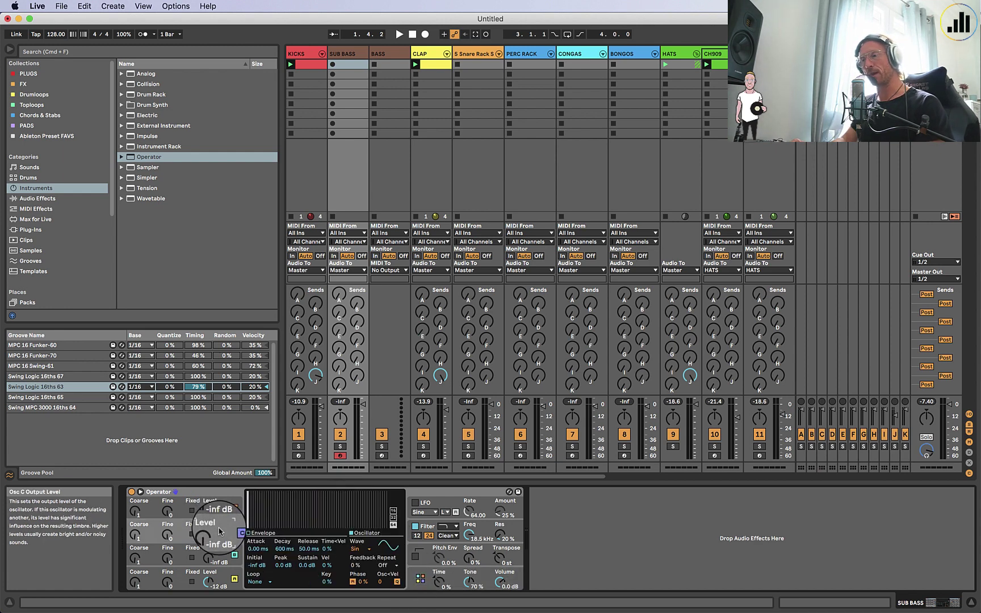
left_click(220, 584)
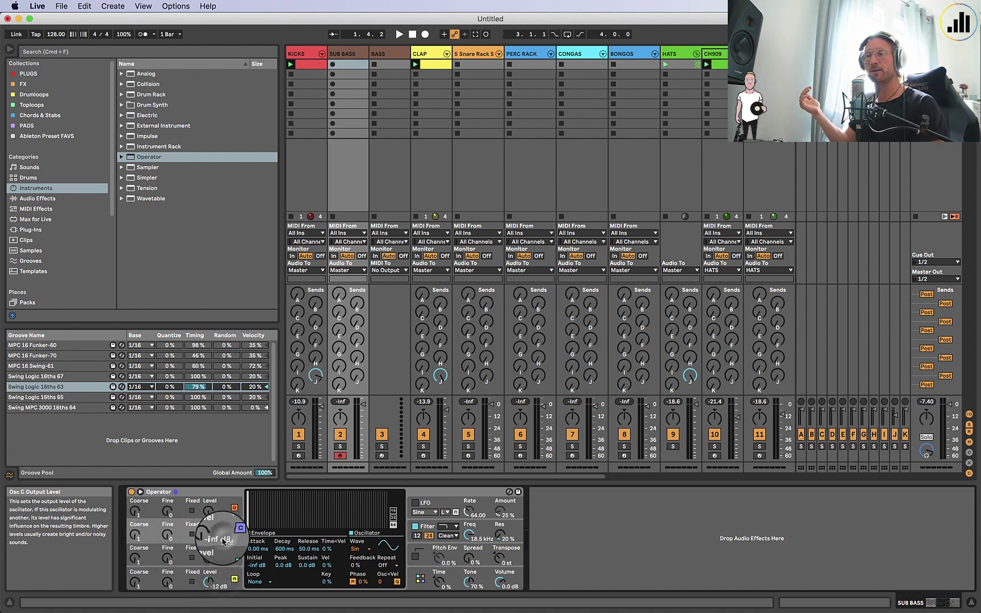
left_click(221, 498)
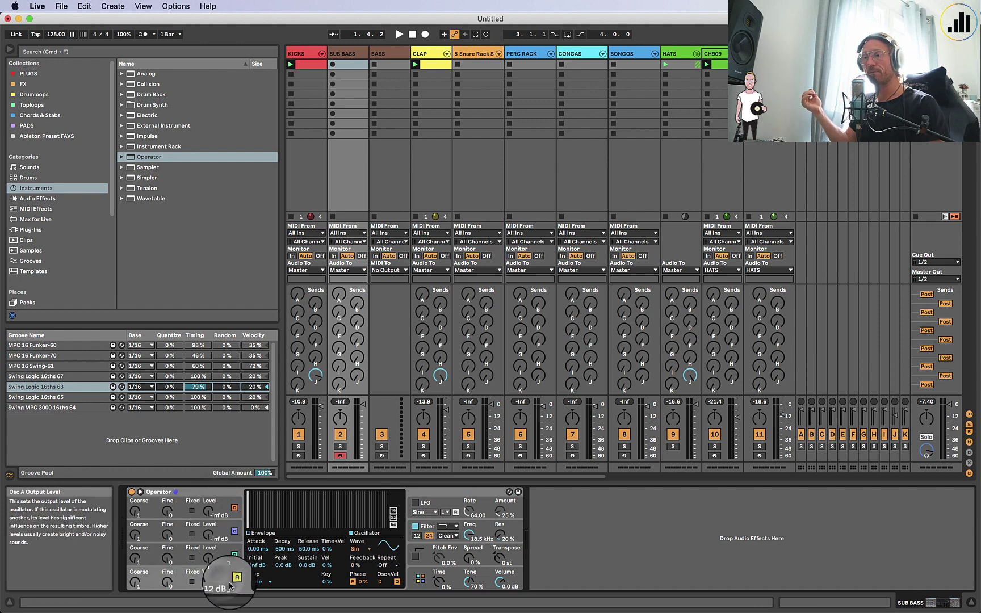
Raise oscillator B's level from silence to about -19 dB, under oscillator A's -12 dB.
left_click(207, 562)
left_click_drag(208, 560, 209, 545)
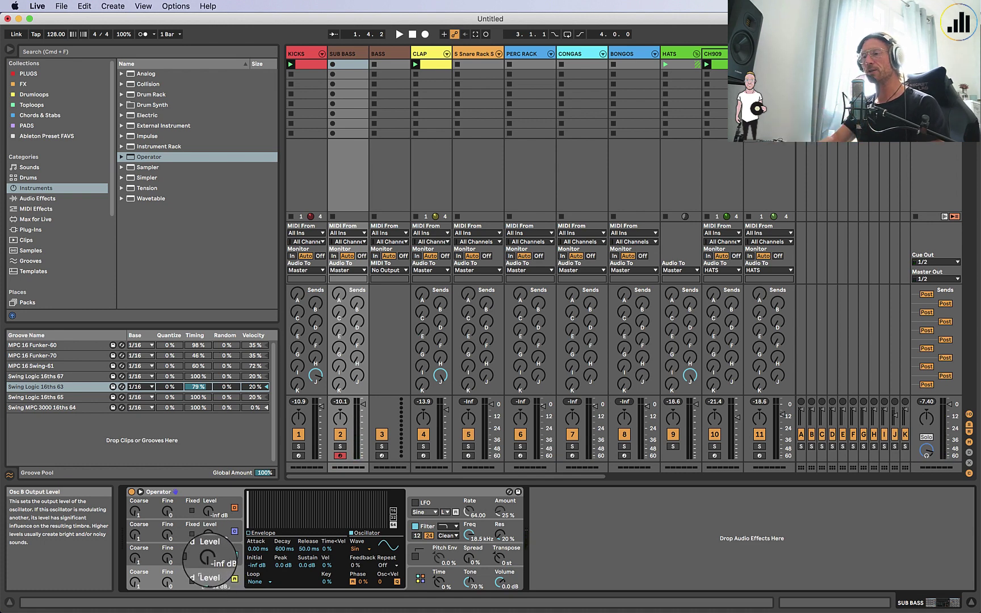
left_click_drag(208, 559, 209, 545)
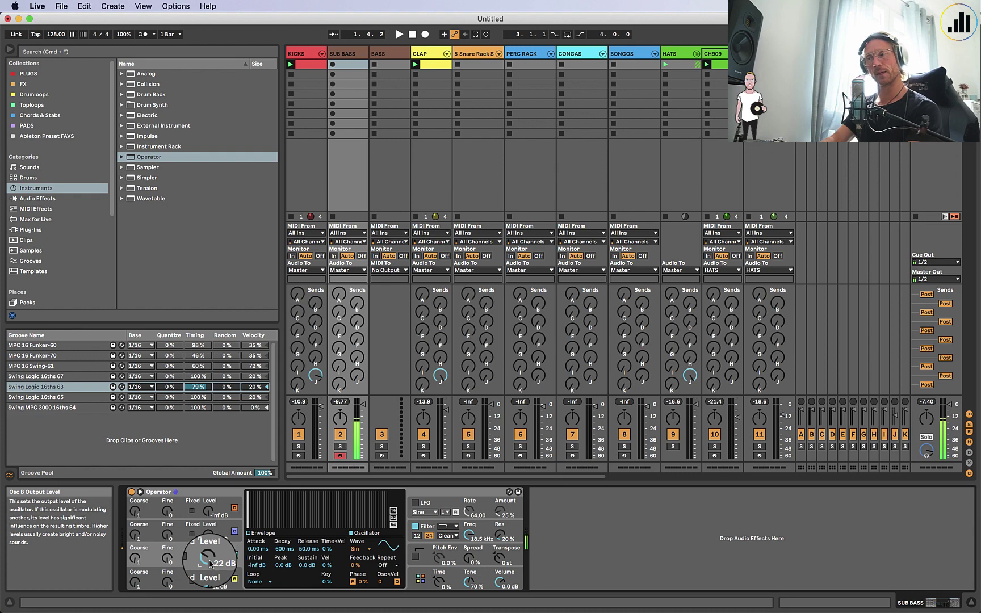
mouse_move(209, 563)
left_mouse_down()
mouse_move(209, 591)
mouse_move(209, 546)
left_mouse_up()
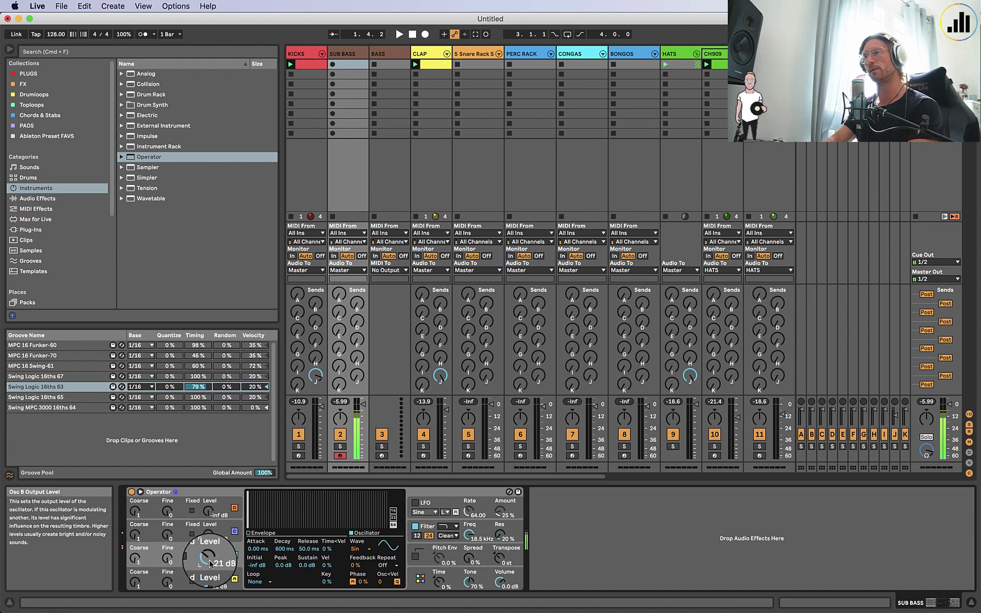
left_click_drag(210, 559, 209, 565)
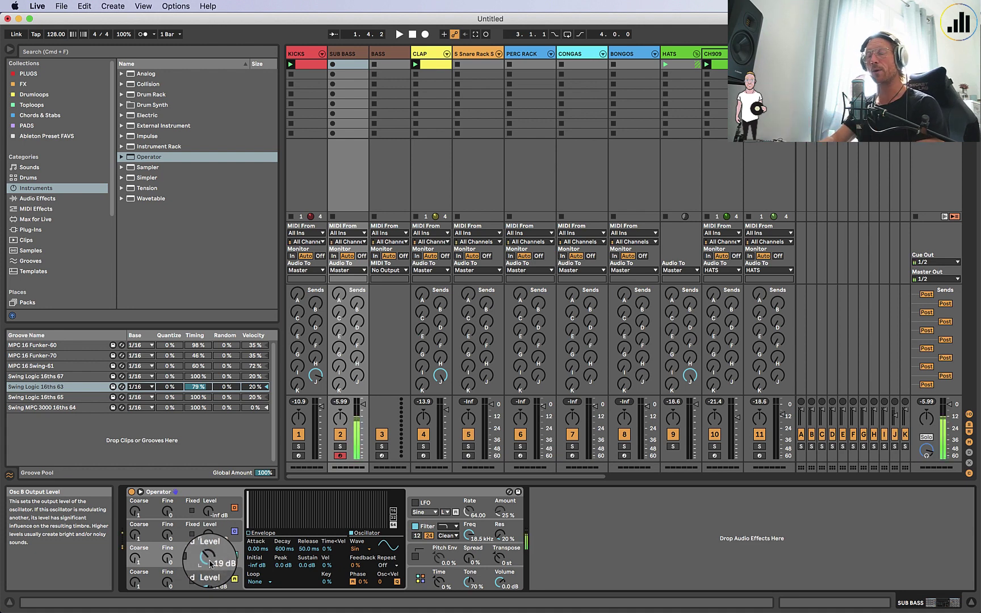
left_click_drag(207, 559, 207, 565)
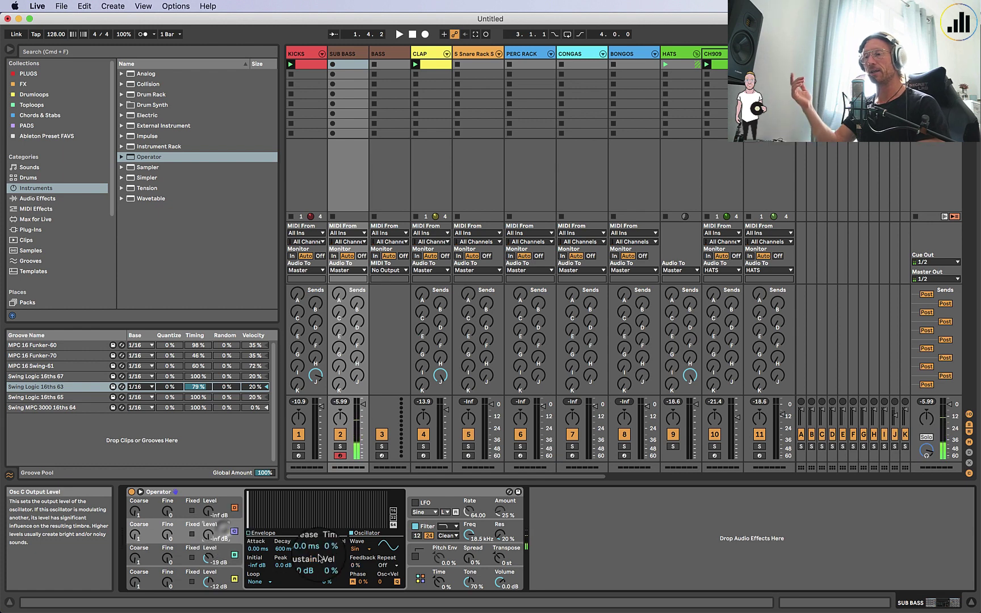
Switch oscillator C's wave to Saw 64 and shape its envelope to a 32 ms decay with no sustain.
left_click(359, 548)
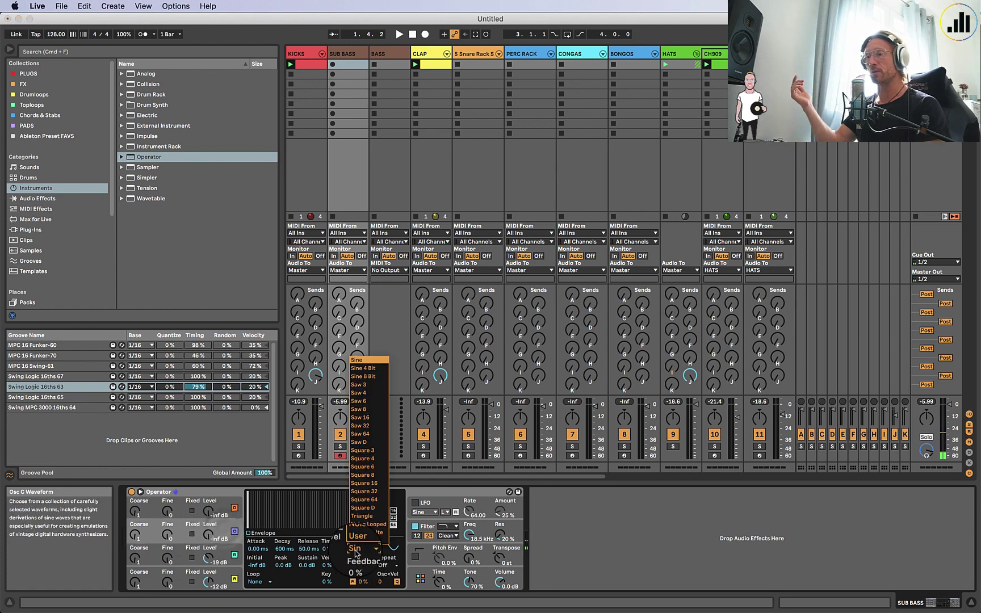
left_click(360, 433)
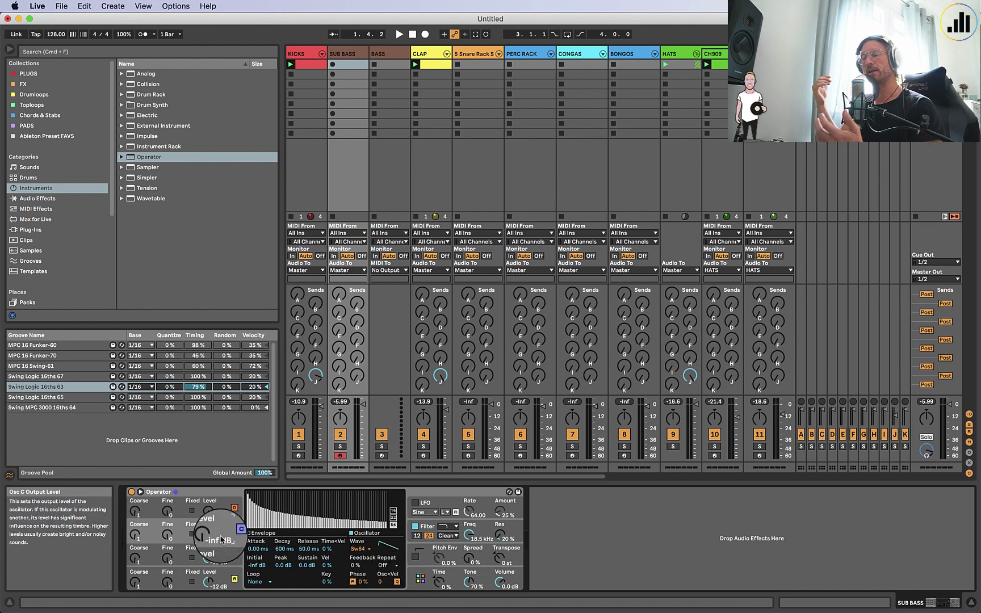
left_click(249, 533)
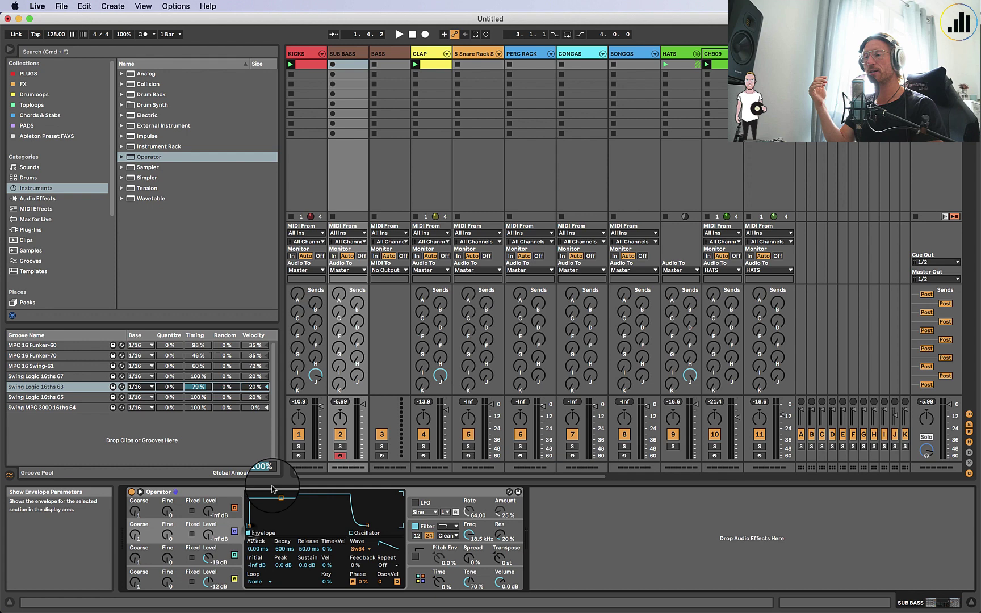
mouse_move(281, 498)
left_mouse_down()
mouse_move(265, 525)
mouse_move(209, 532)
left_mouse_up()
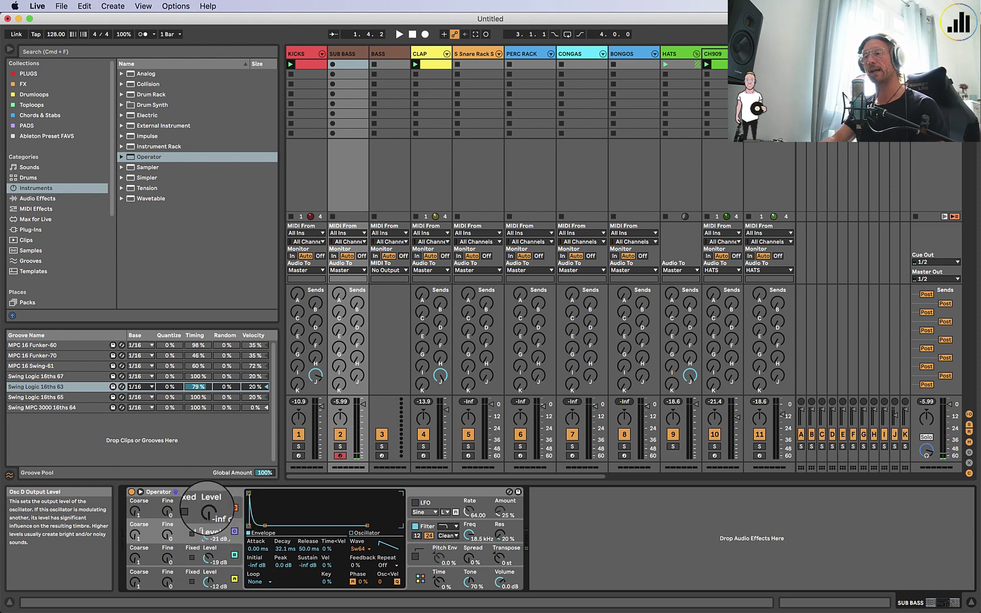
Lower oscillator D's level, drop the filter cutoff to about 365 Hz, raise oscillator C, and audition.
left_click(209, 514)
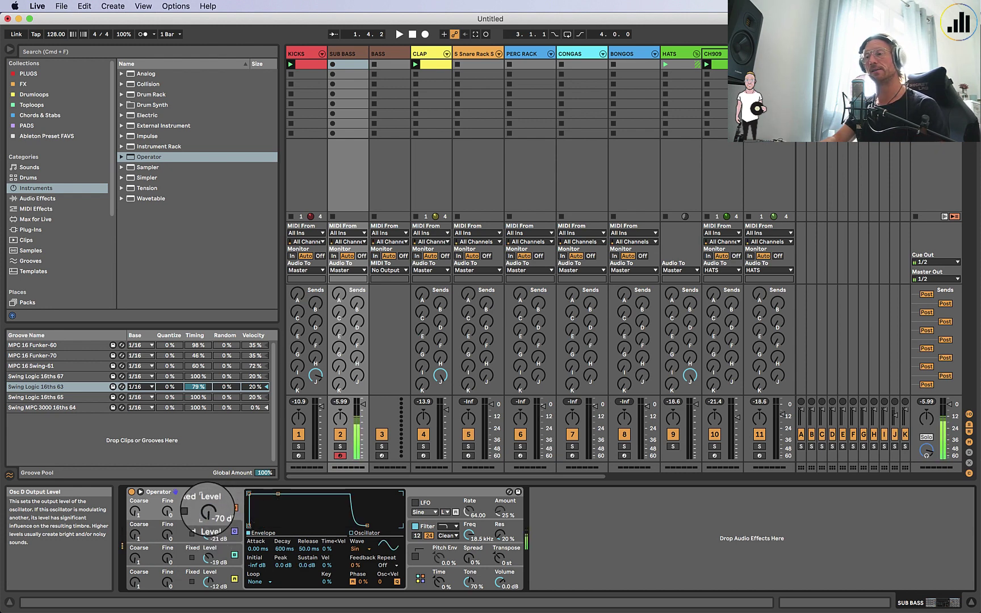
mouse_move(209, 513)
left_mouse_down()
mouse_move(209, 539)
mouse_move(208, 491)
left_mouse_up()
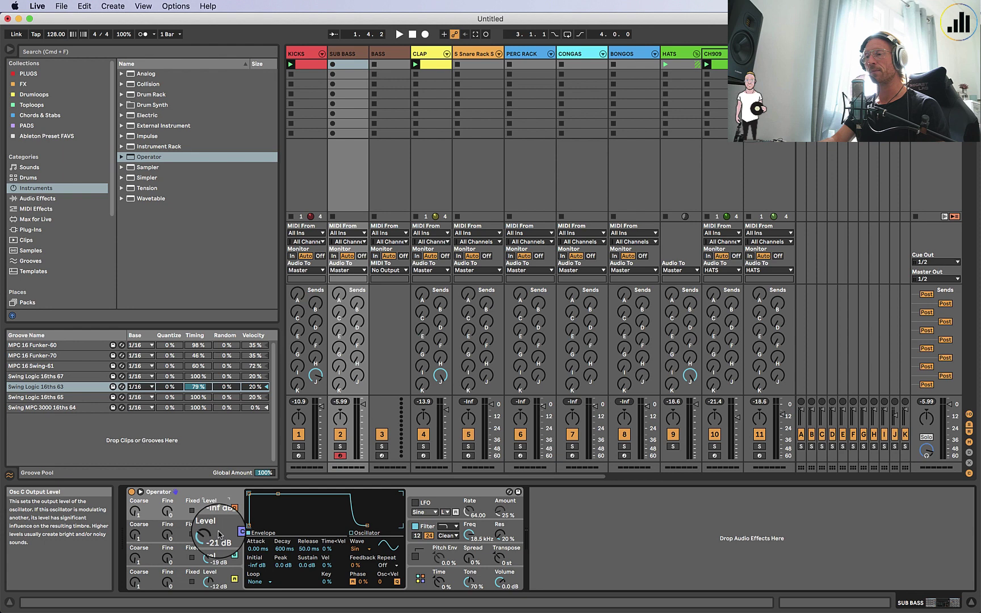
left_click(210, 536)
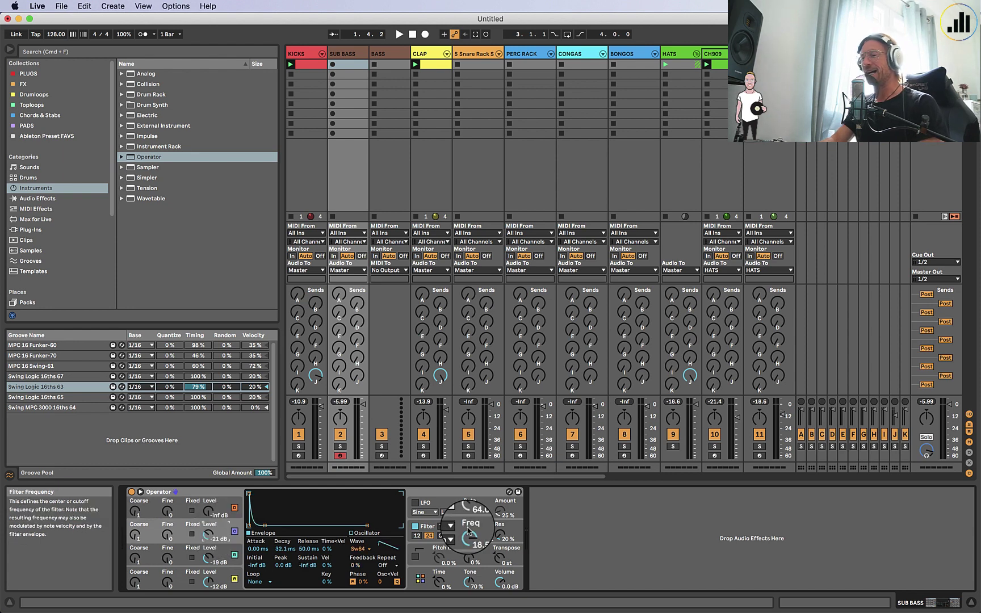
left_click_drag(468, 533, 469, 544)
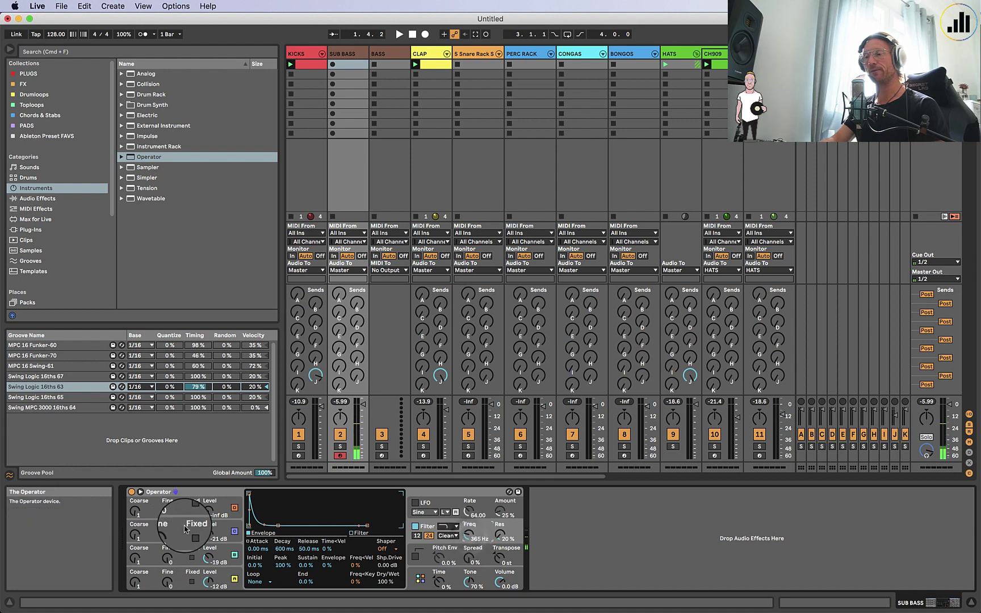
left_click_drag(209, 538, 208, 528)
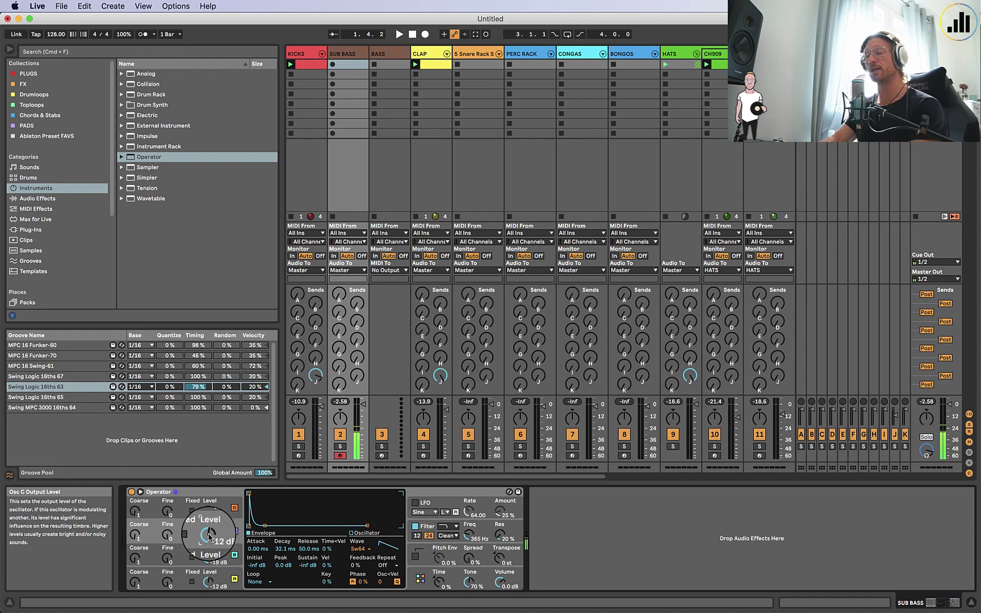
key("space")
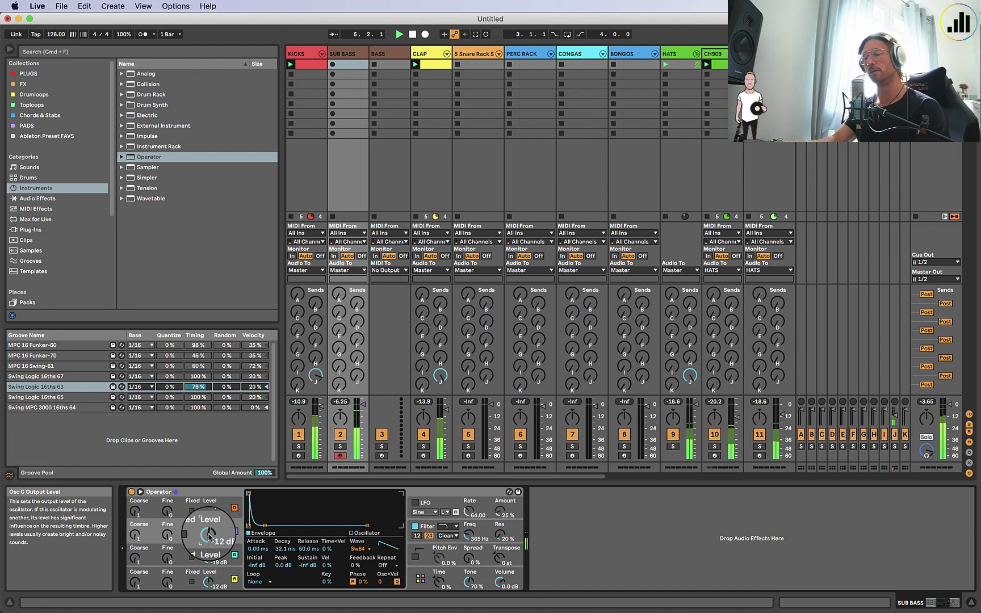
key("space")
Drop oscillator A's envelope sustain for a quick decay and lower oscillator B to about -26 dB.
left_click(211, 587)
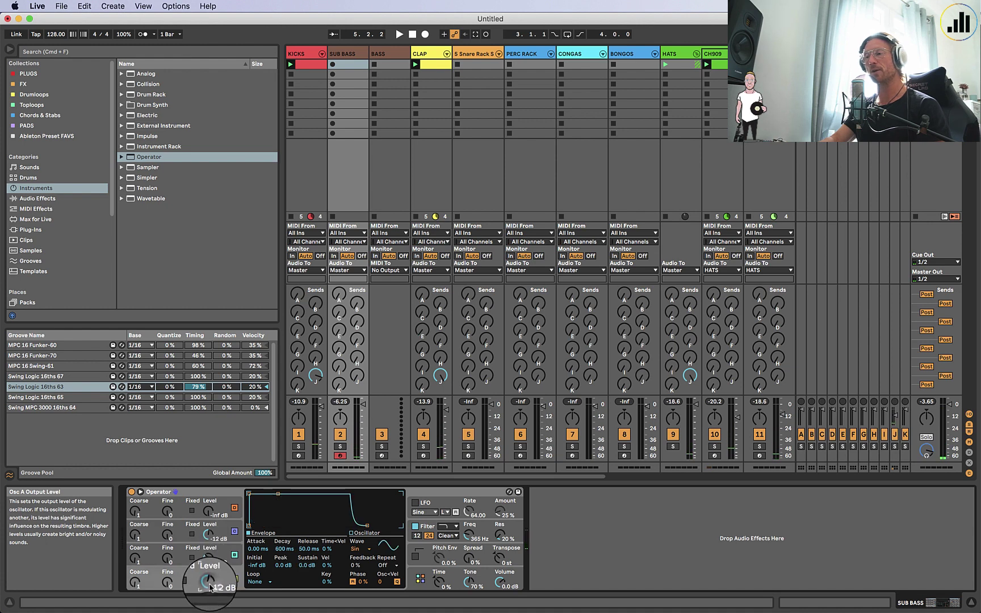
mouse_move(278, 494)
left_mouse_down()
mouse_move(278, 525)
mouse_move(290, 525)
left_mouse_up()
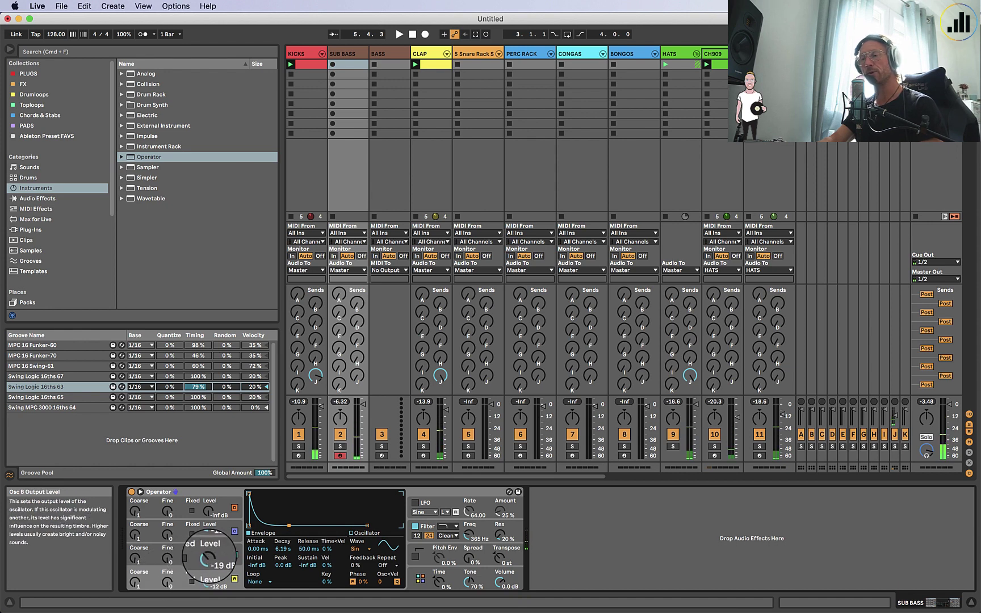
left_click_drag(209, 557, 208, 562)
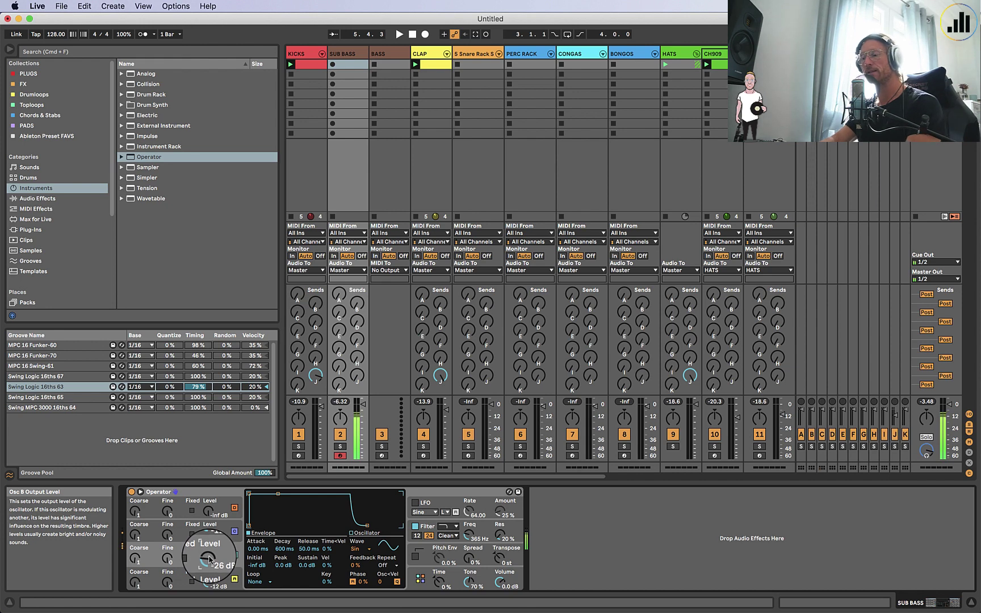
key("space")
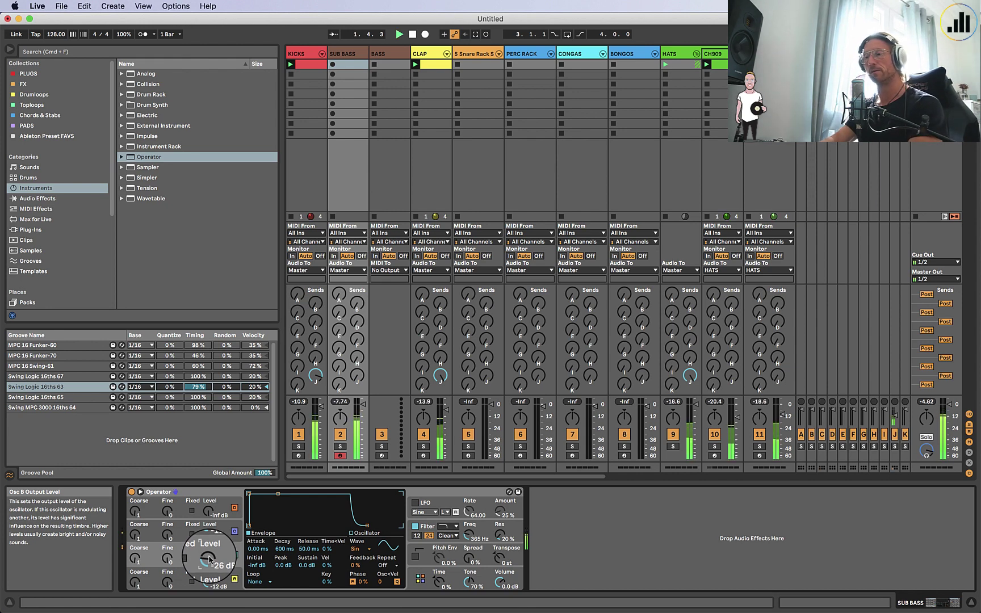
Stop playback and lengthen oscillator A's envelope attack to about 20 ms.
left_click(208, 535)
key("space")
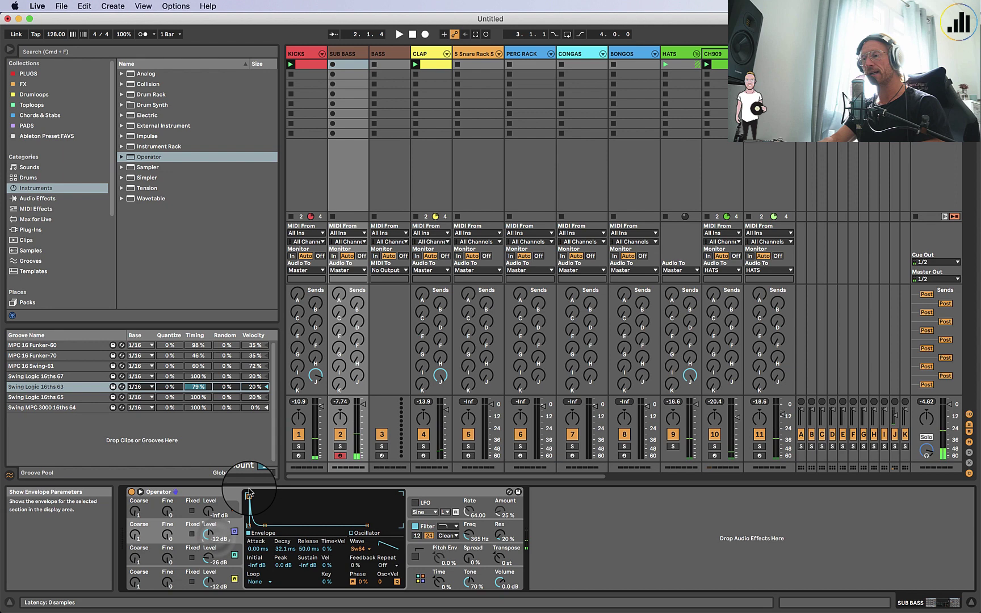
left_click_drag(248, 494, 258, 495)
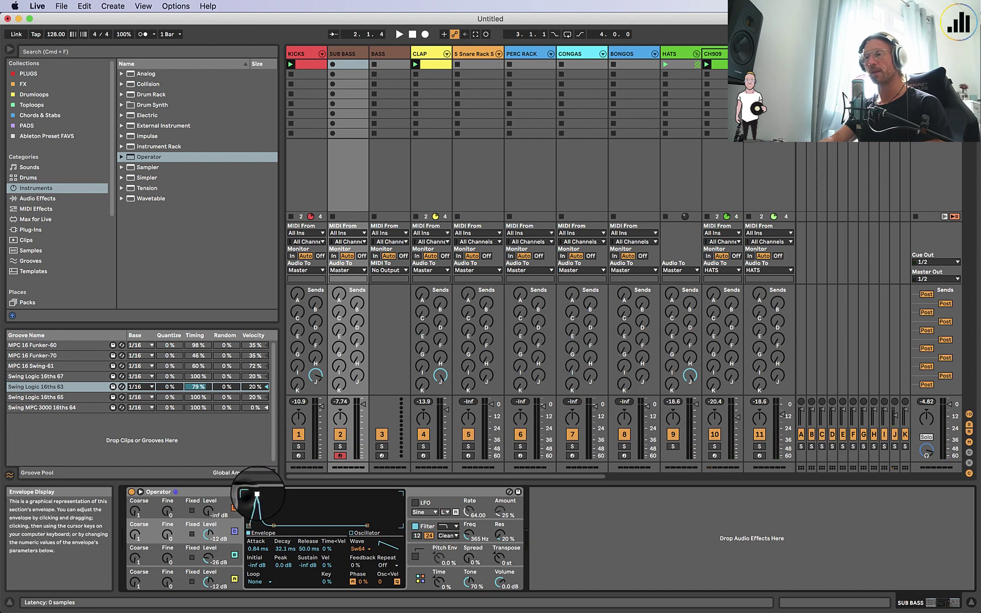
left_click(217, 575)
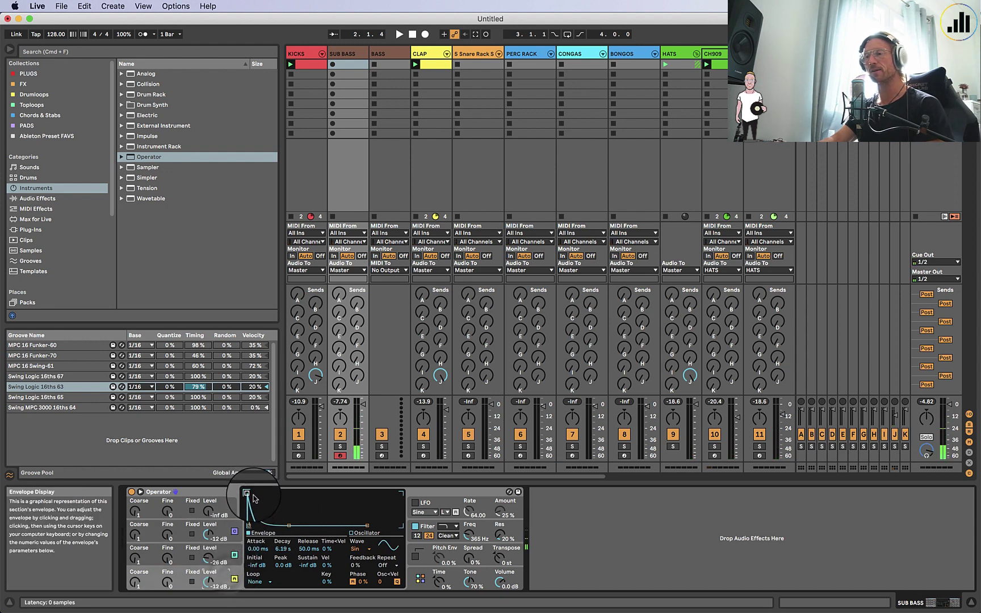
mouse_move(253, 494)
left_mouse_down()
mouse_move(281, 494)
mouse_move(270, 493)
left_mouse_up()
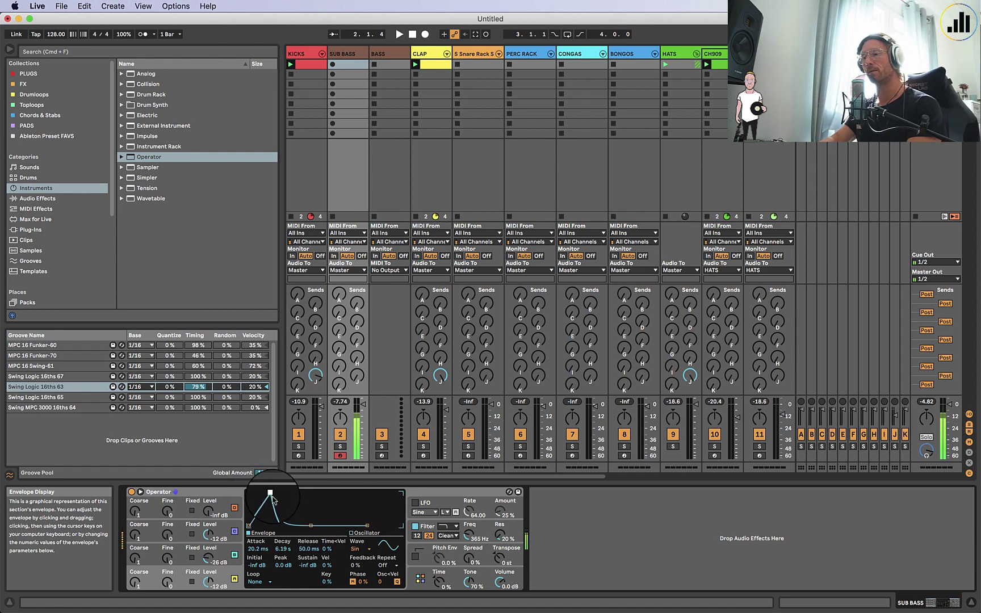
Load DEEP BASS.adg from User Library > Presets > Instruments > Instrument Rack > BASS onto SUB BASS.
scroll(40, 274, "down", 3)
left_click(36, 257)
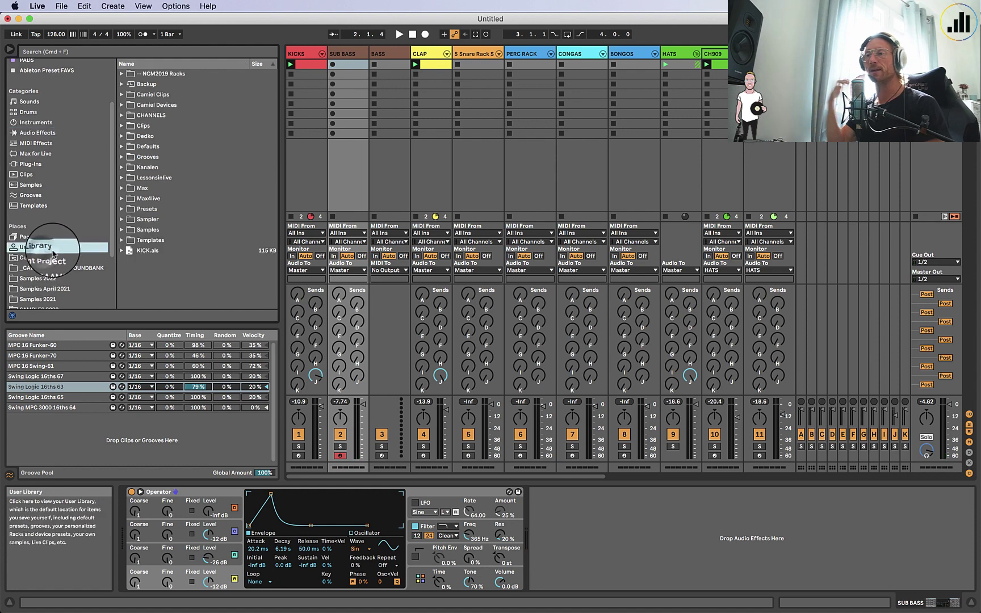
left_click(121, 209)
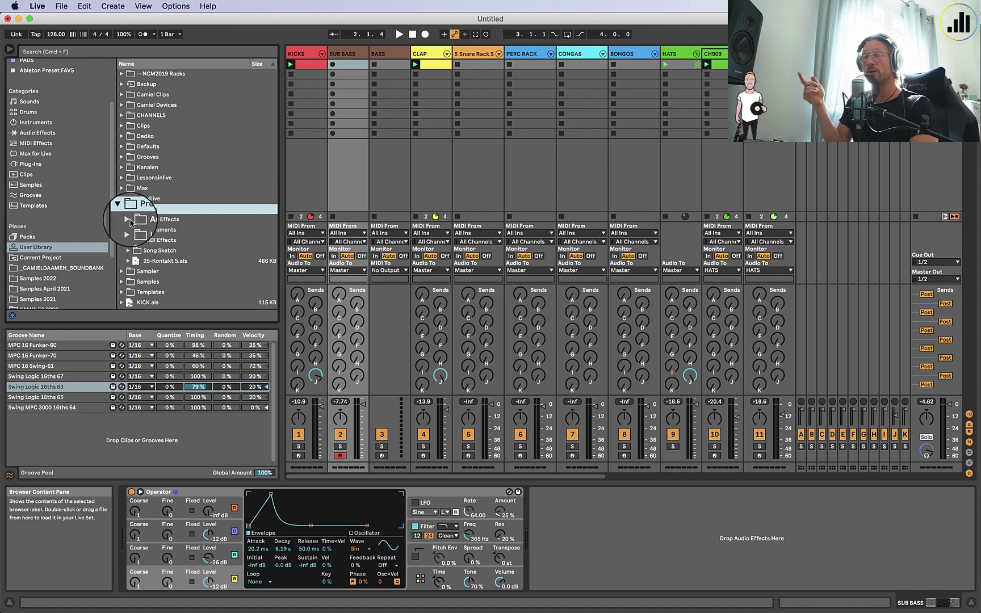
left_click(130, 220)
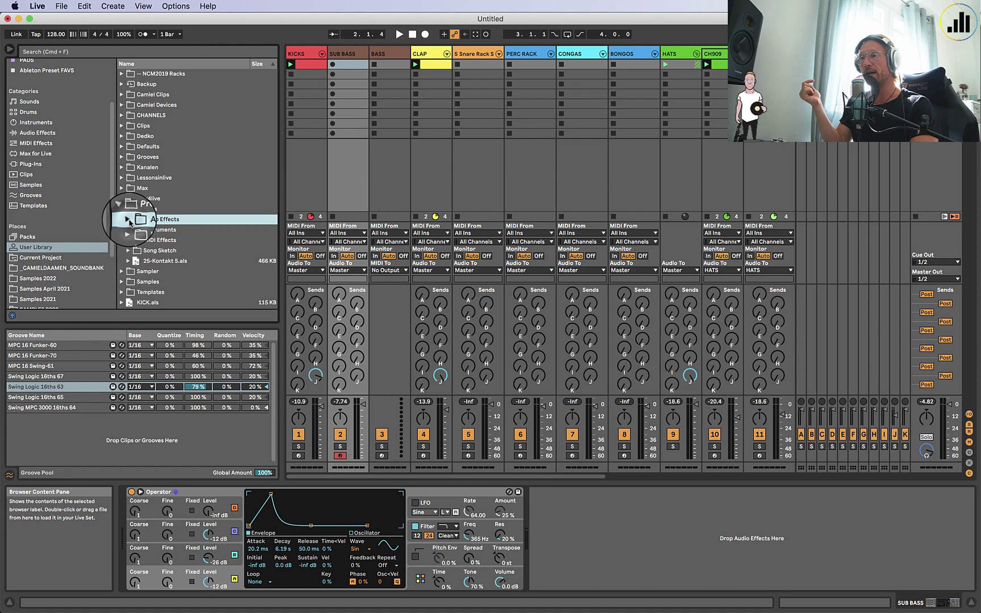
left_click(127, 229)
left_click(137, 260)
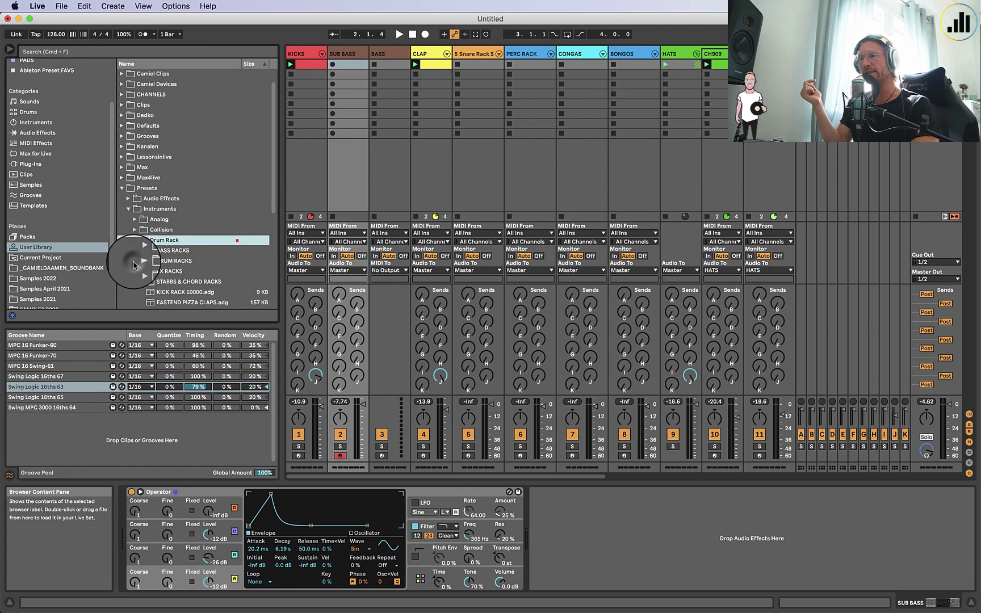
left_click(134, 198)
left_click(134, 219)
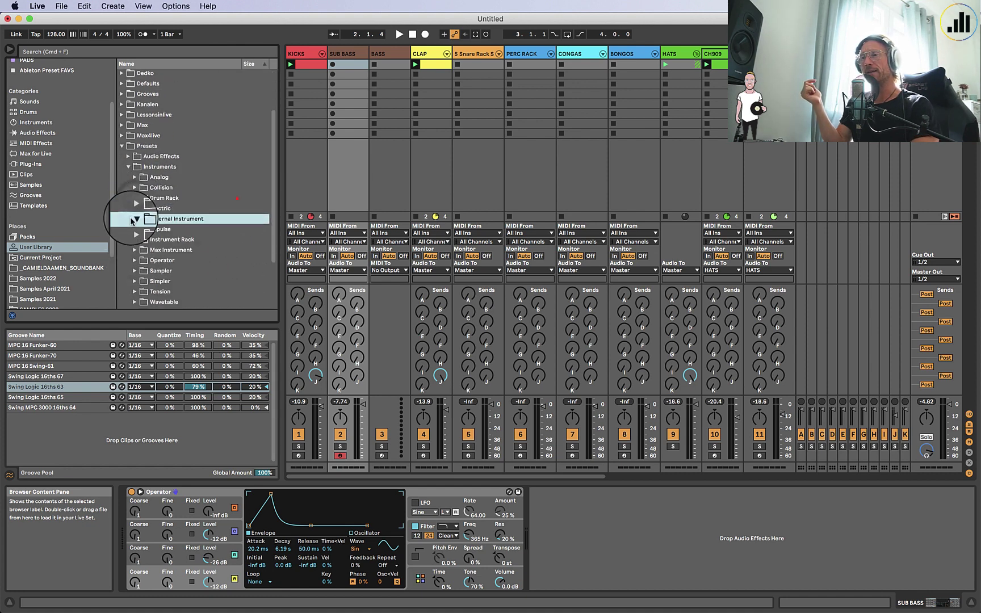
left_click(134, 240)
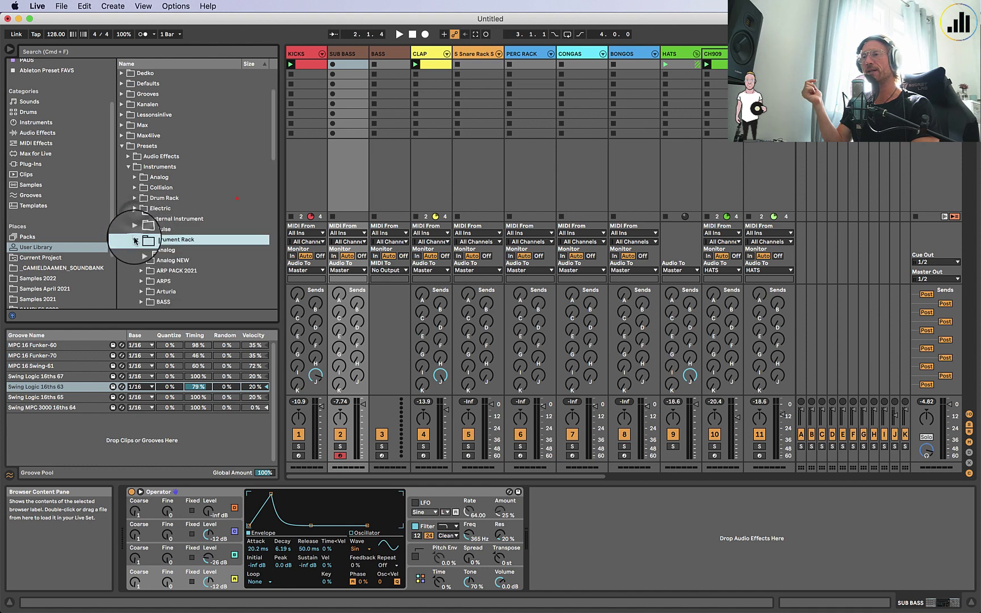
left_click(142, 269)
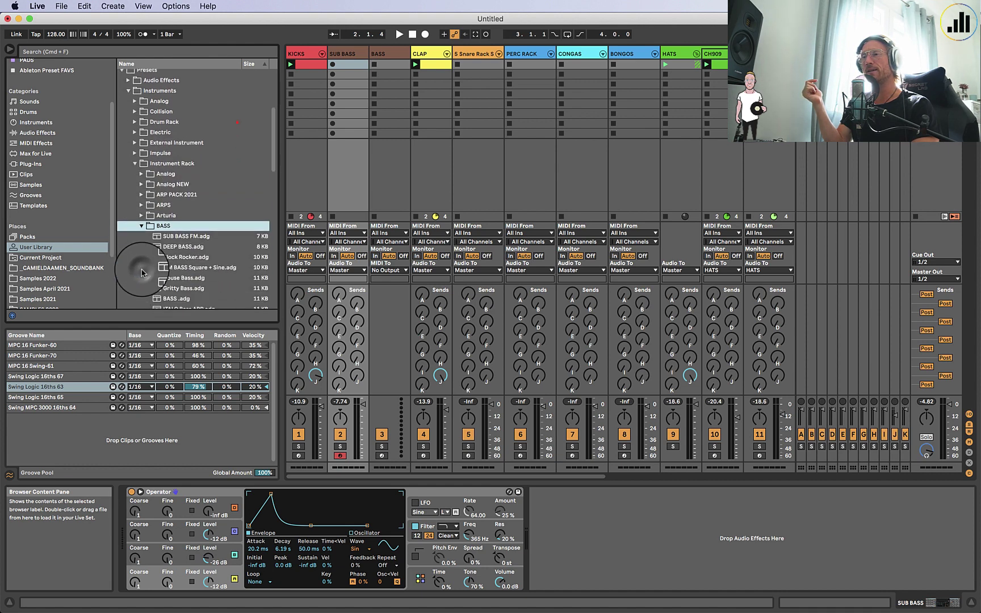
left_click(179, 243)
left_click_drag(193, 376, 190, 409)
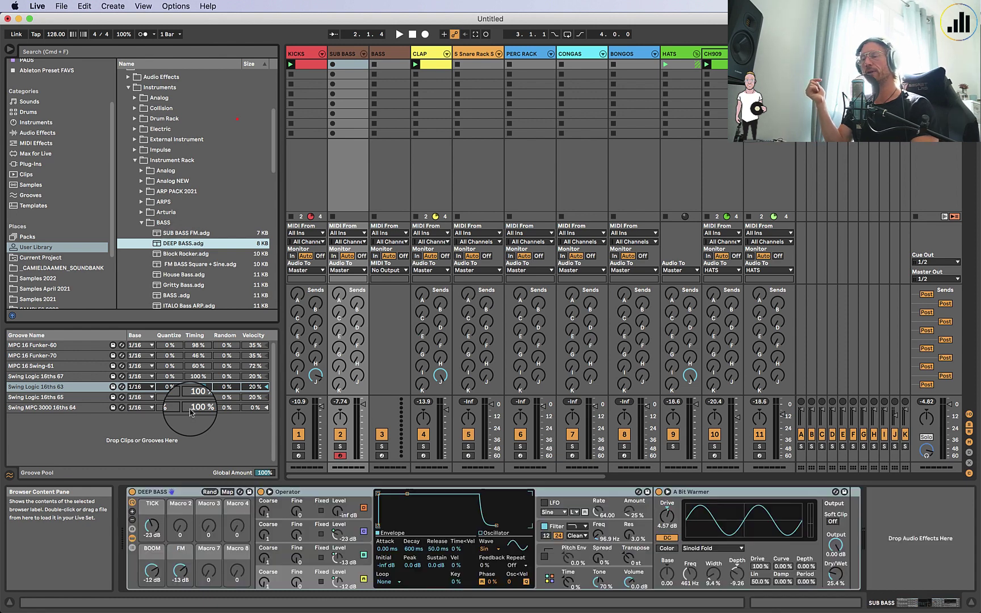
Set the DEEP BASS FM macro to -16 dB and TICK to -70 dB while listening to playback.
left_click_drag(149, 536, 151, 530)
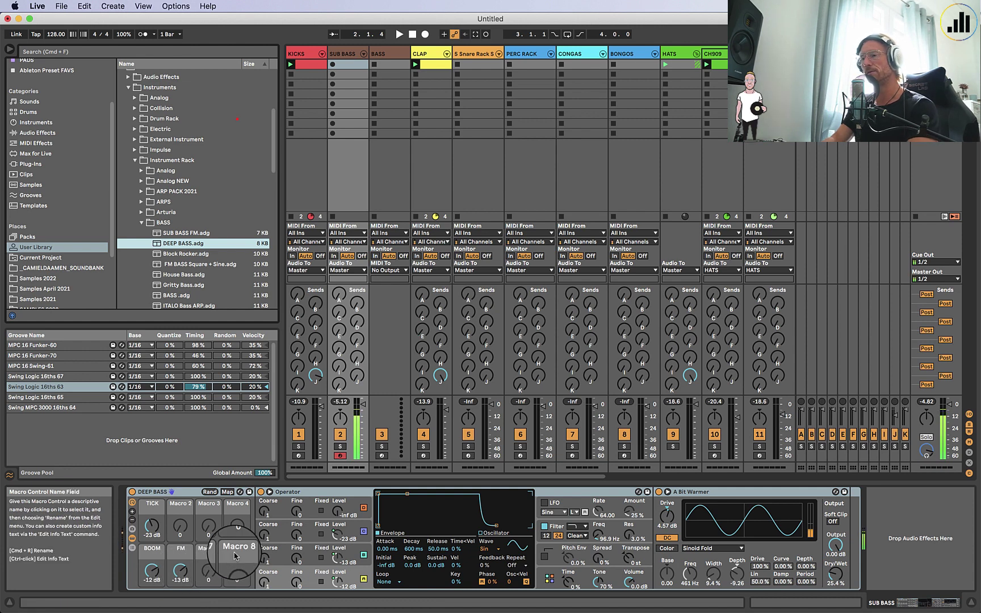
mouse_move(151, 526)
left_mouse_down()
mouse_move(151, 517)
mouse_move(157, 579)
mouse_move(181, 570)
mouse_move(177, 579)
left_mouse_up()
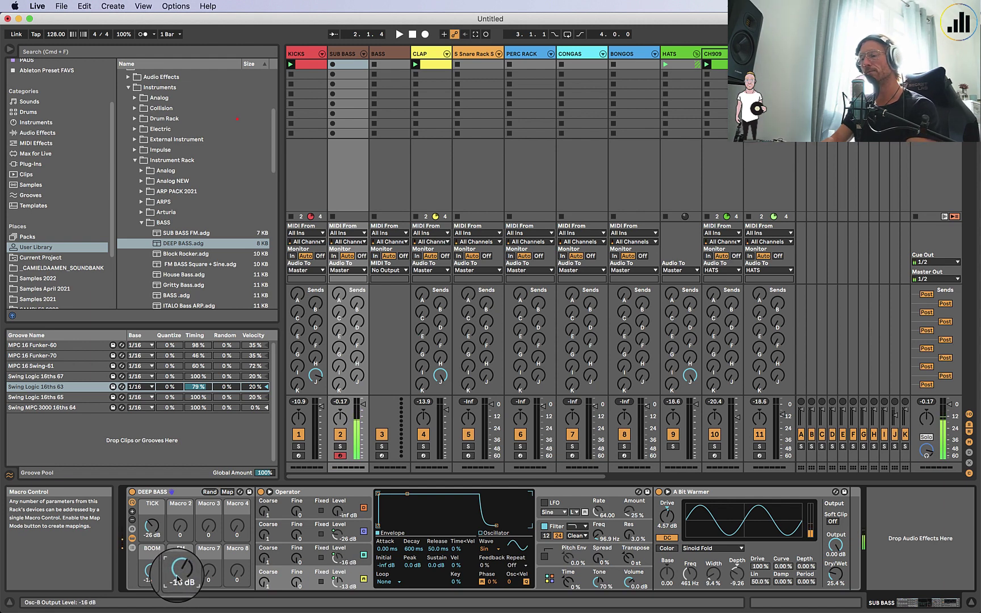
key("space")
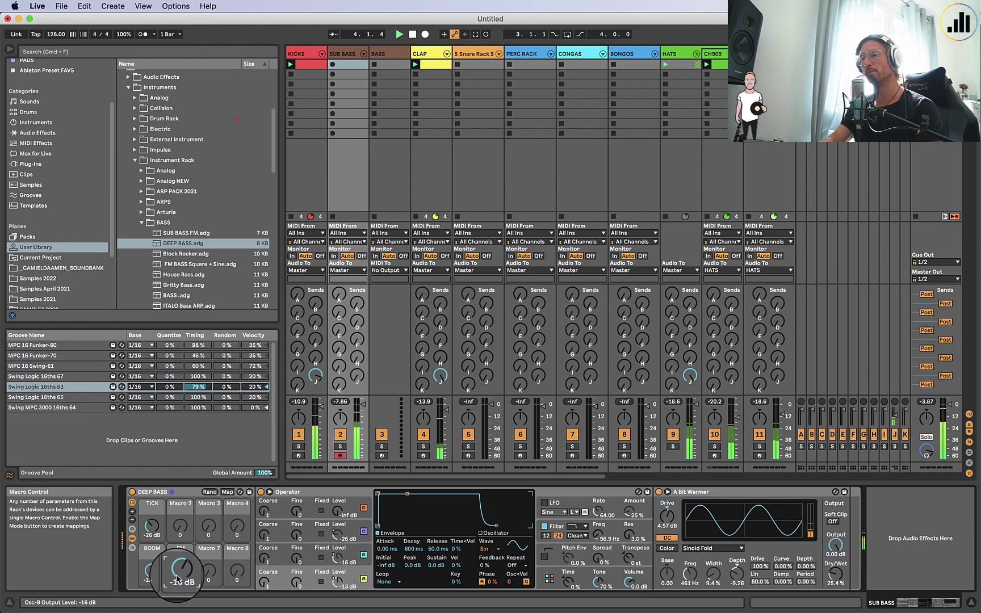
left_click_drag(151, 519, 151, 525)
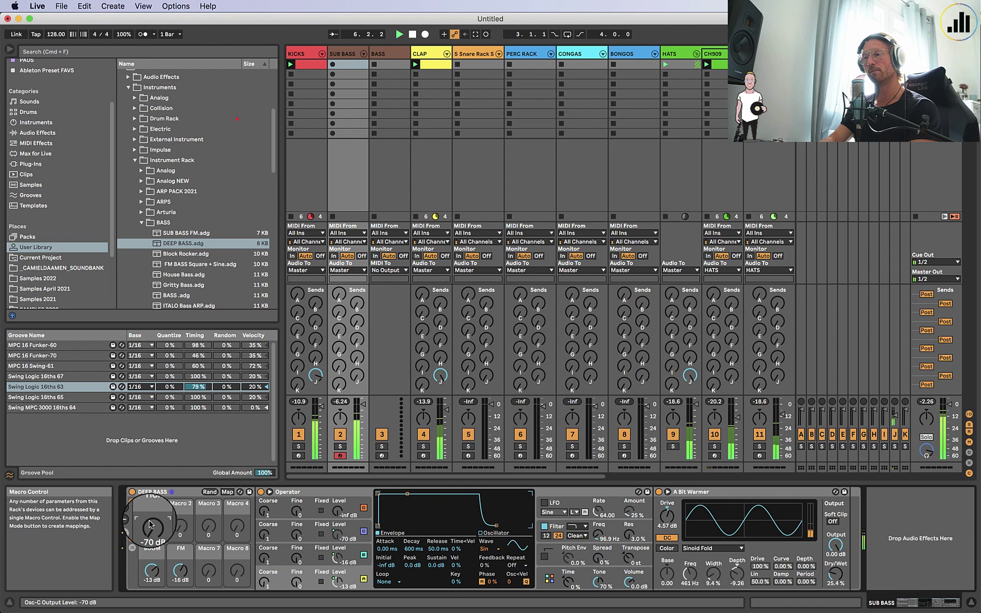
key("space")
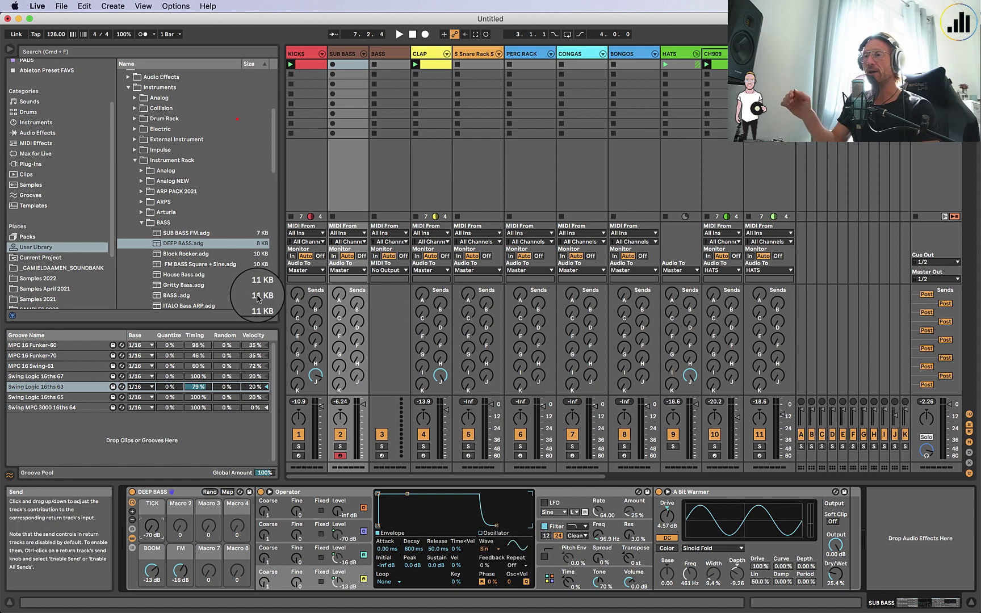
Collapse the BASS and Instrument Rack folders, leaving the browser at the Instruments presets list.
scroll(245, 300, "down", 3)
scroll(245, 299, "down", 3)
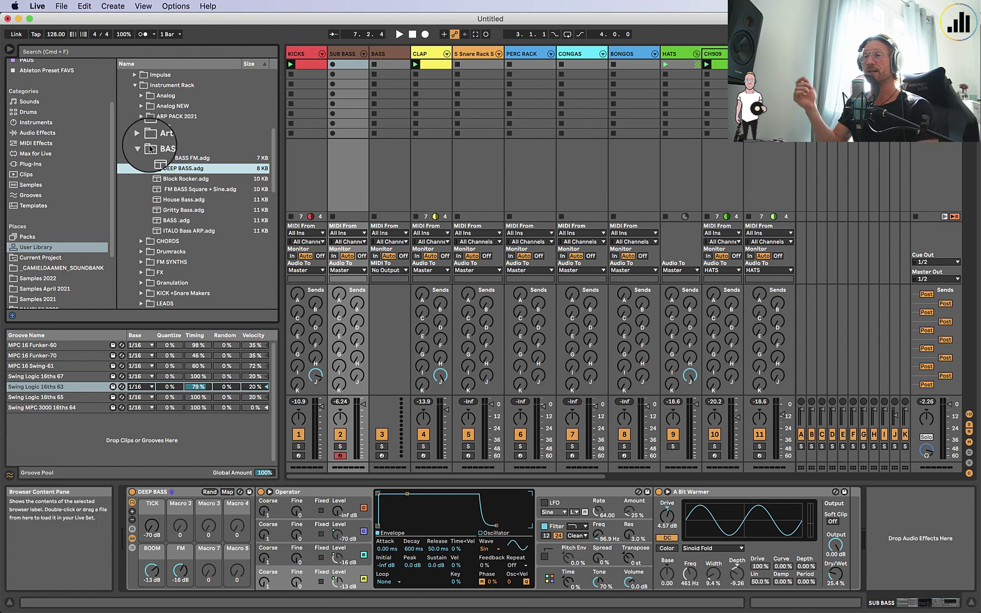
left_click(141, 147)
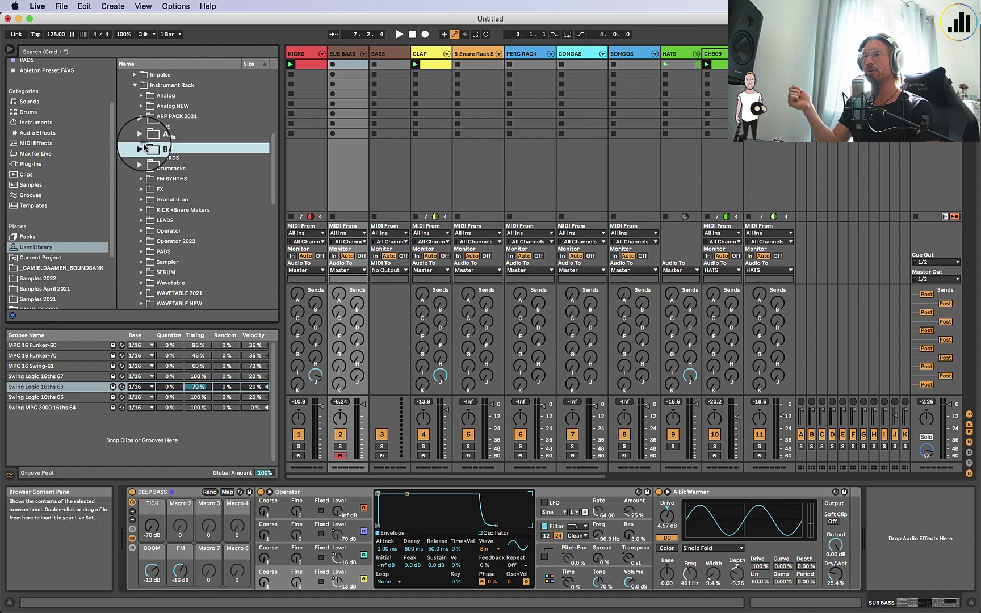
left_click(145, 221)
key("Down")
key("Down")
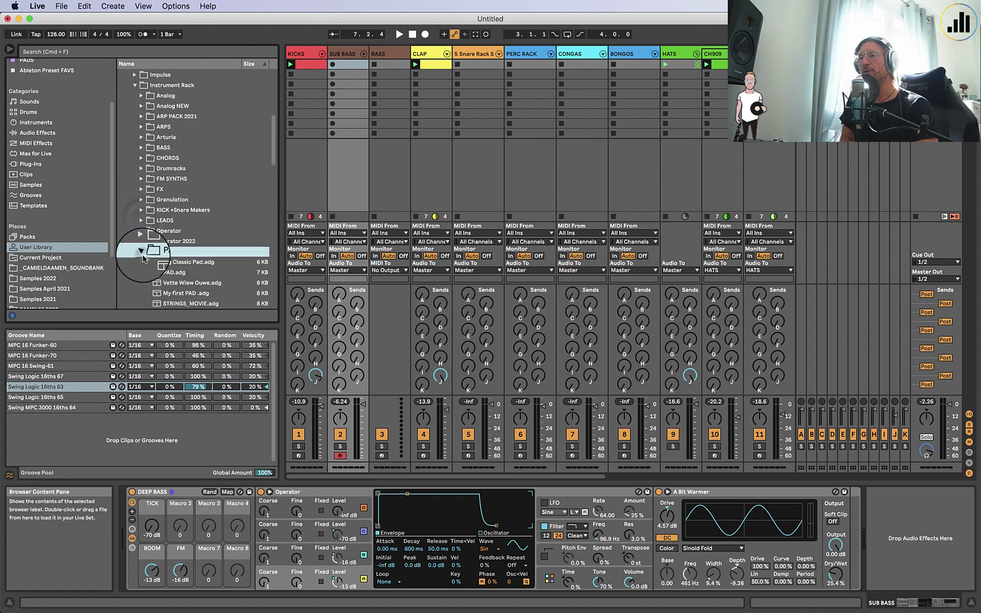
key("Down")
scroll(130, 172, "up", 2)
left_click(135, 130)
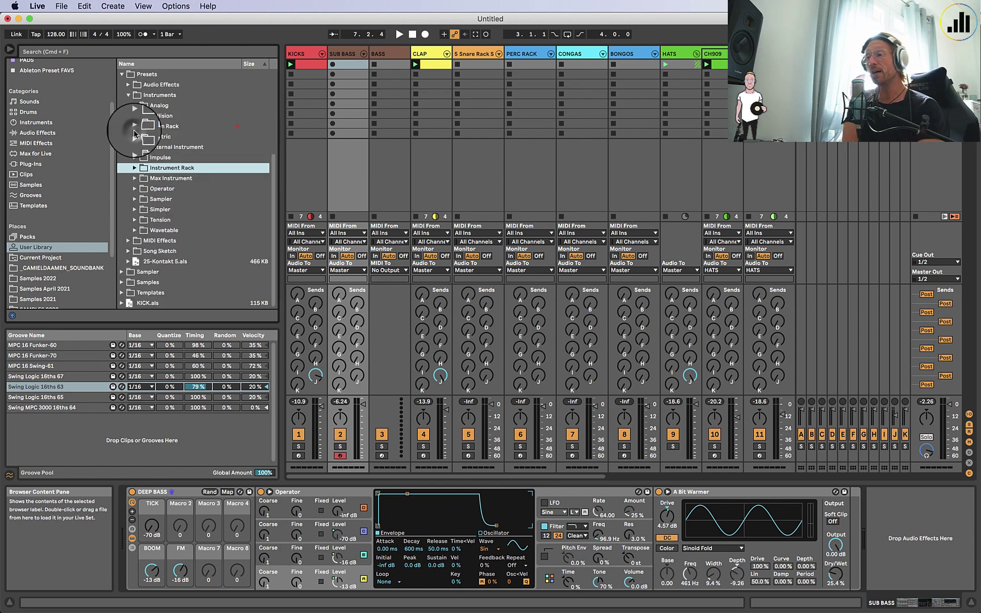